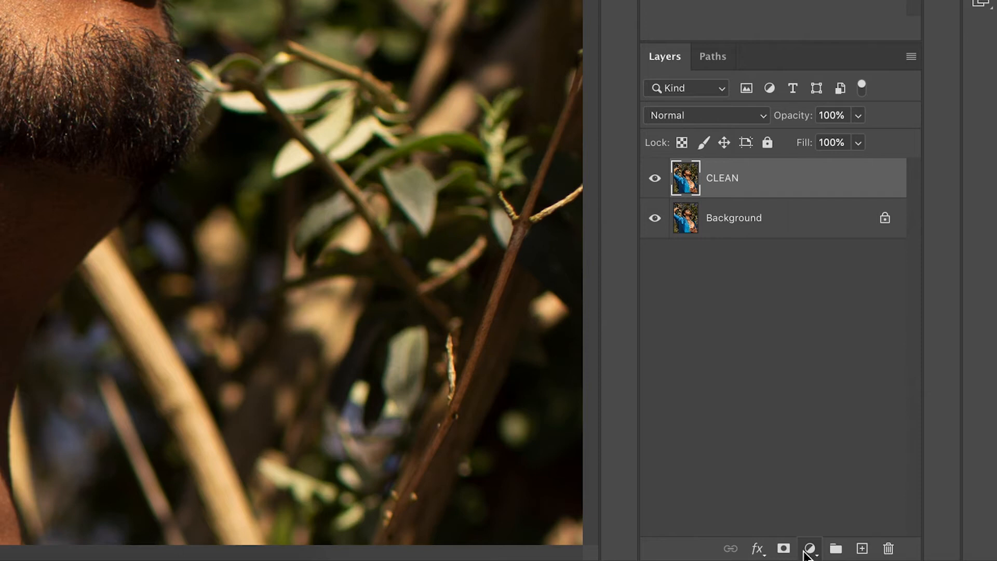
Step: Add a Curves adjustment layer above CLEAN and name it DODGE
left_click(886, 277)
double_click(790, 182)
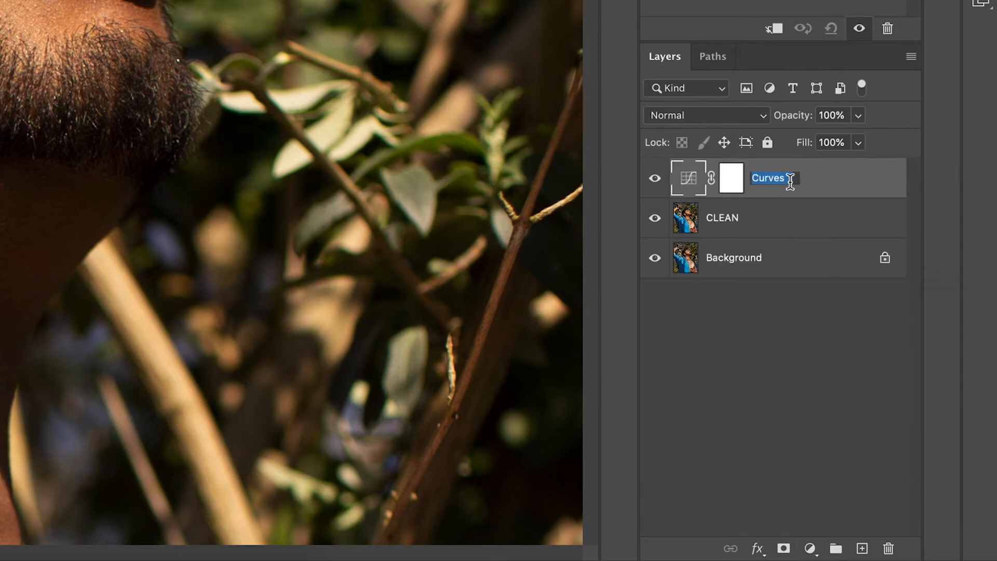
type("DODGE")
left_click(833, 185)
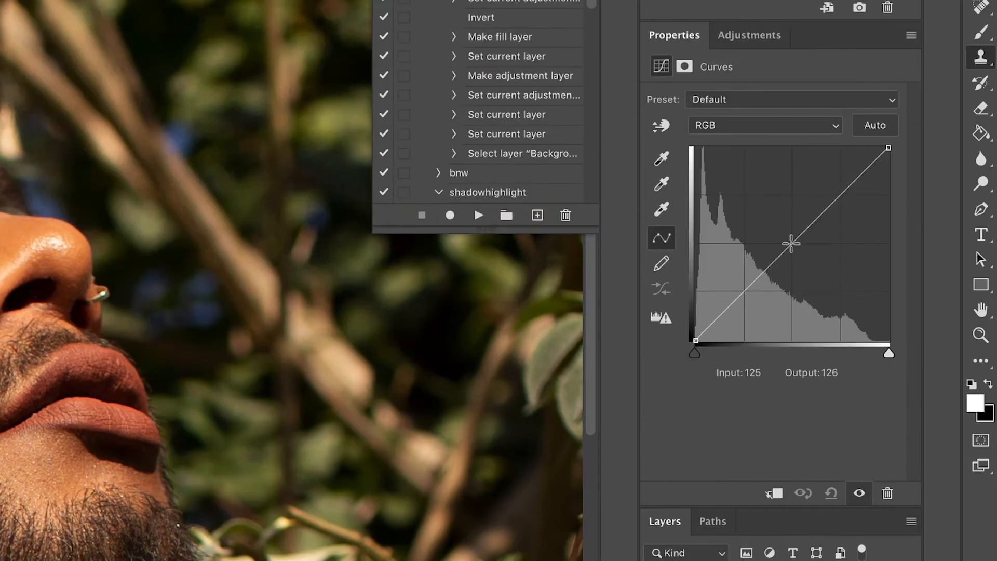
Step: Raise the DODGE curve to brighten, then invert its mask to black
left_click_drag(790, 243, 792, 196)
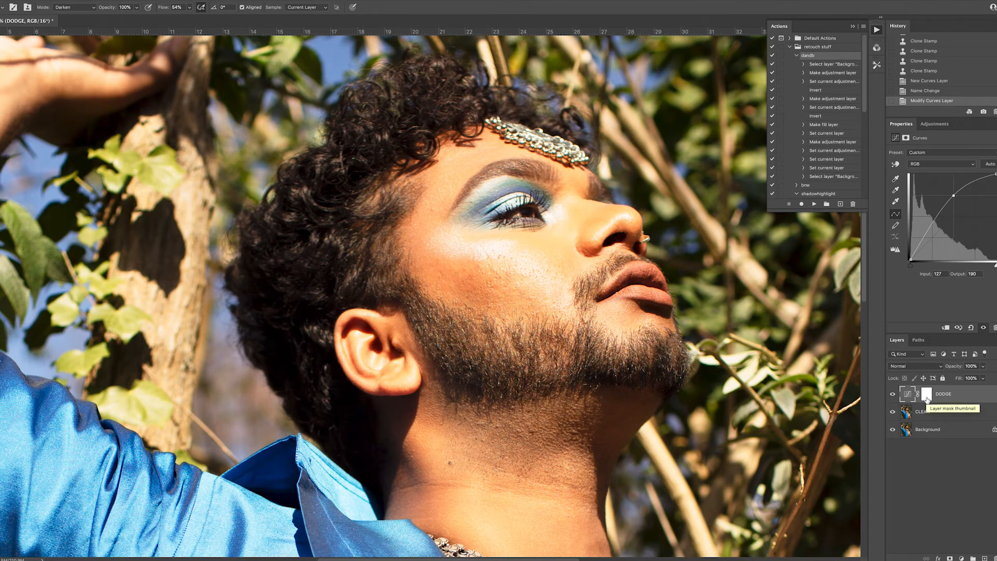
left_click(927, 395)
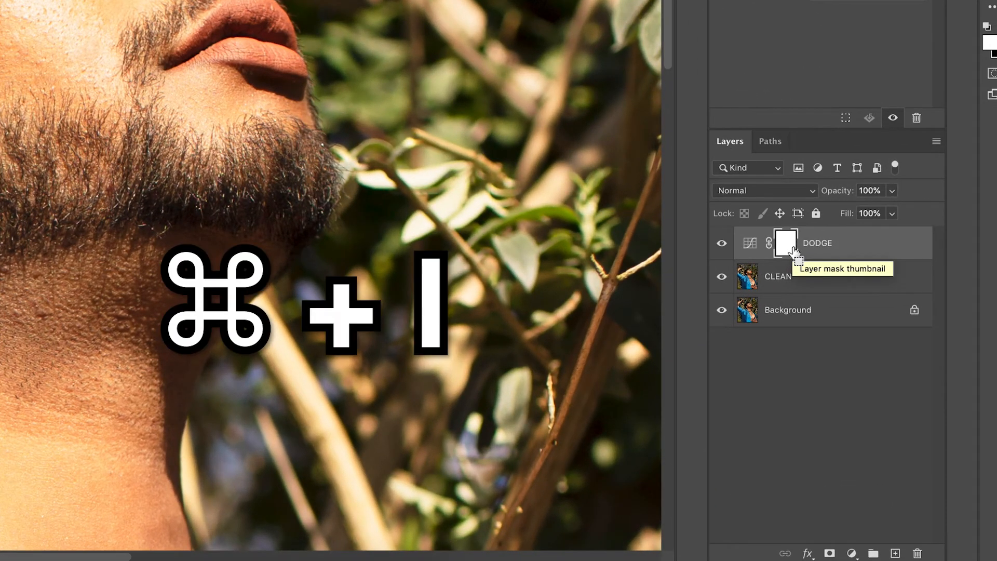
key("super+i")
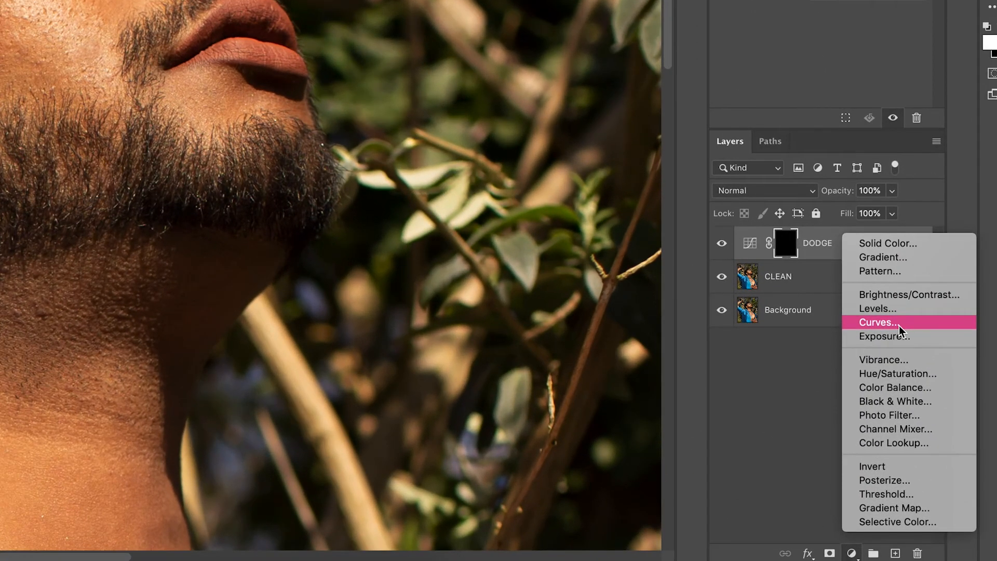
Step: Add a Curves layer pulled down to darken, with its mask inverted to black
left_click(899, 326)
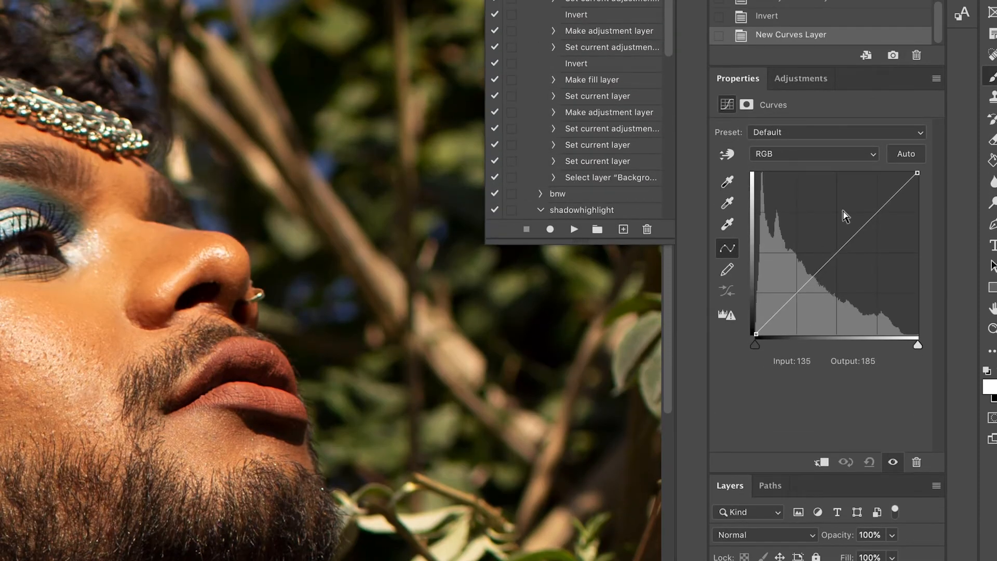
left_click_drag(836, 253, 834, 292)
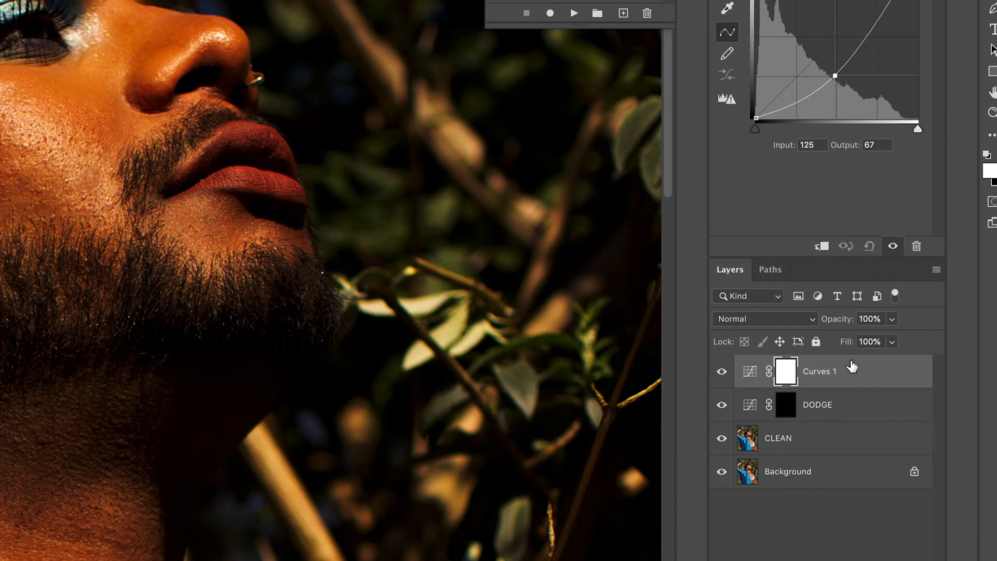
key("ctrl+i")
Step: Rename the new layer BURN and group it with DODGE into Group 1
double_click(817, 373)
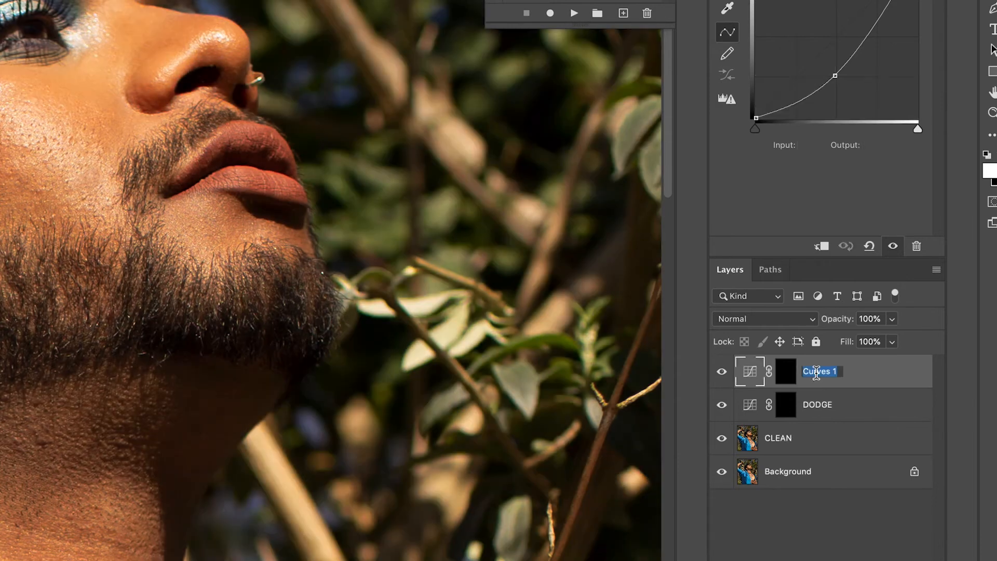
type("BURN")
key("Return")
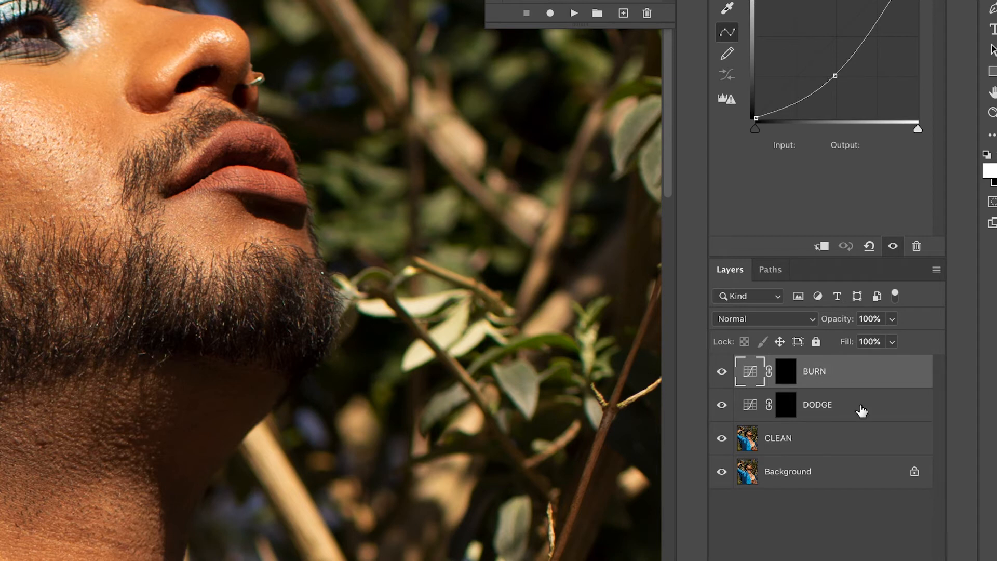
left_click(861, 410, "shift")
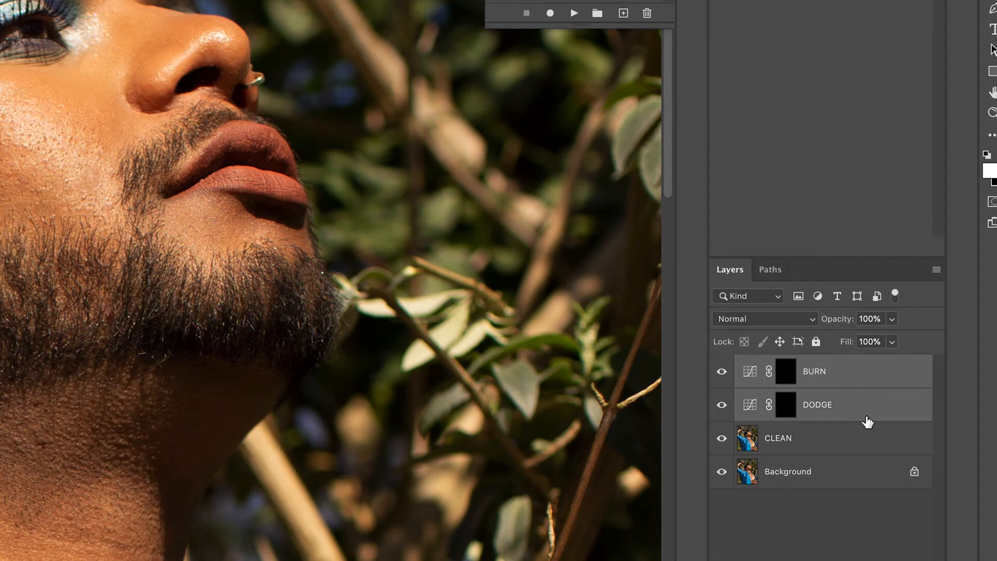
key("super+g")
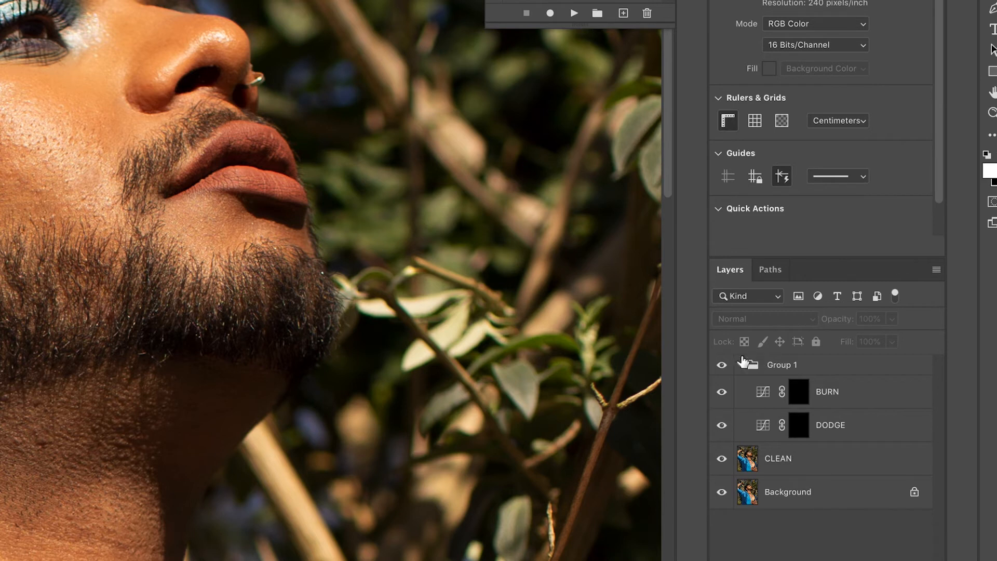
Step: Collapse Group 1 and bring up the fill and adjustment layer menu
left_click(740, 364)
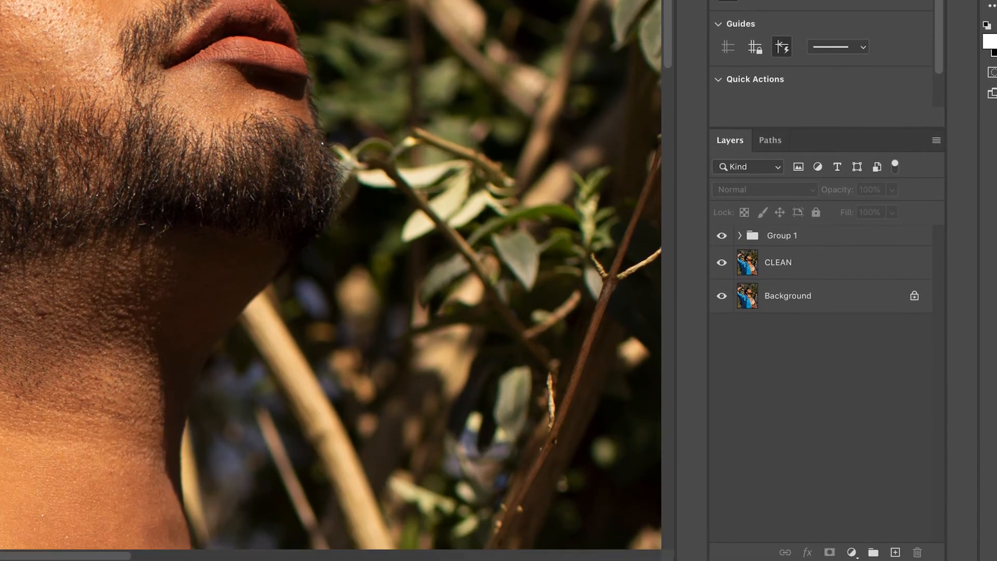
left_click(852, 551)
left_click(851, 552)
left_click(851, 552)
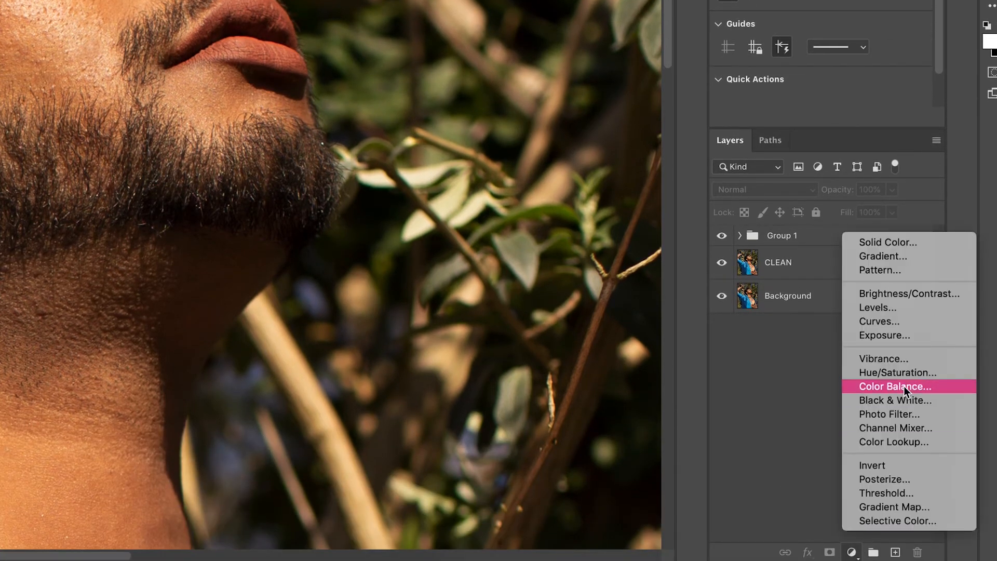
Step: Add a black Solid Color fill layer in Color blend mode to make the portrait black and white
left_click(950, 245)
left_click_drag(369, 260, 207, 349)
left_click(628, 108)
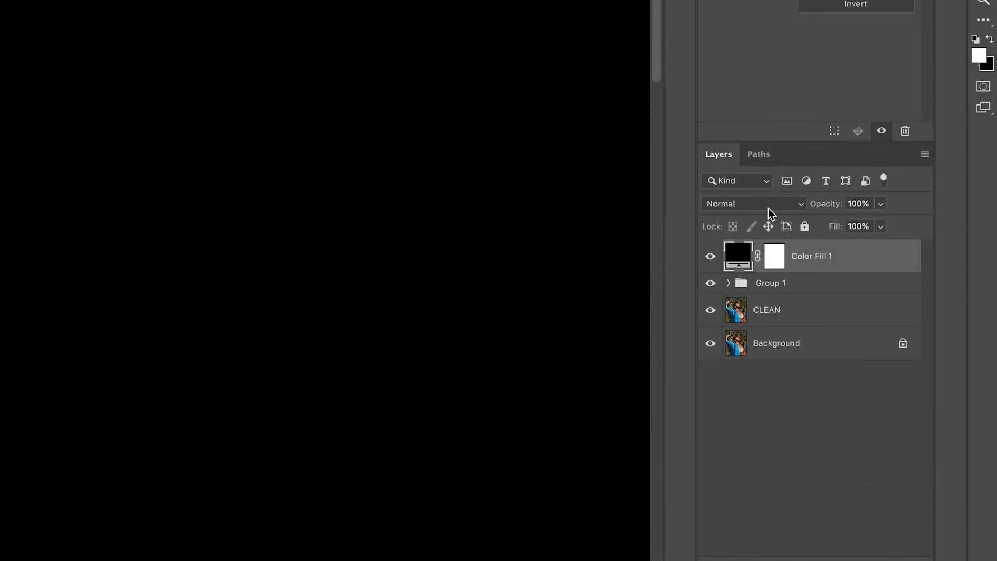
left_click(745, 204)
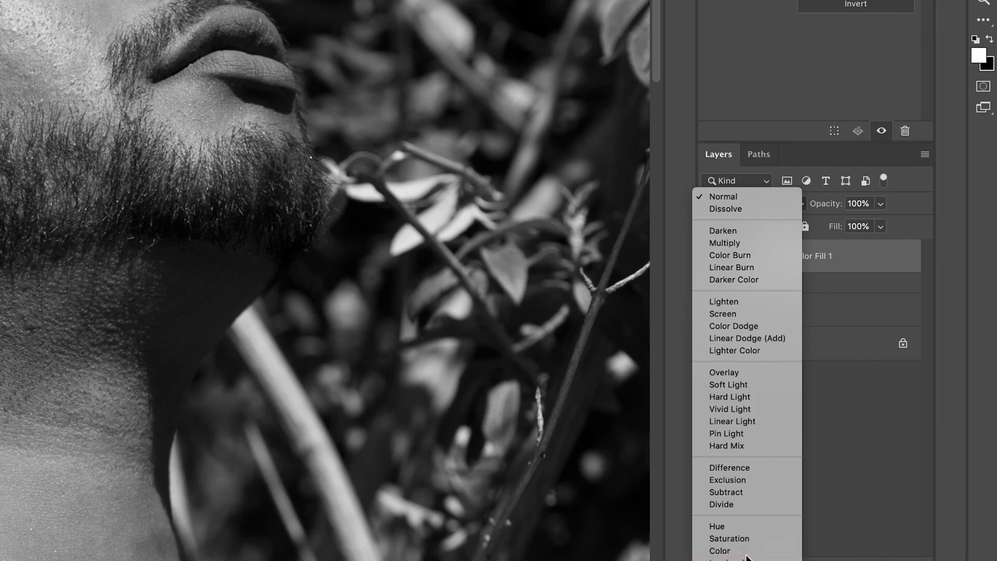
left_click(746, 553)
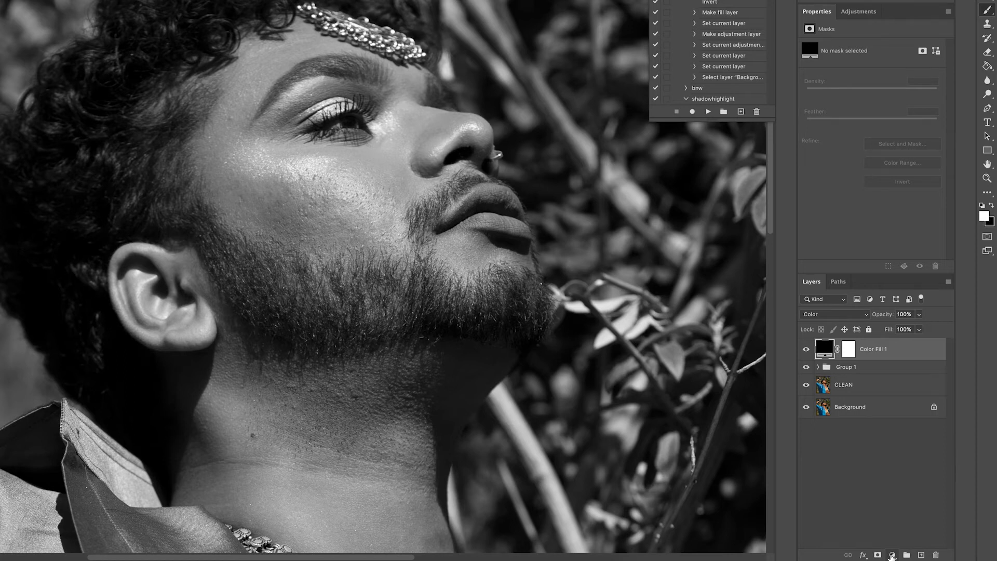
left_click(892, 554)
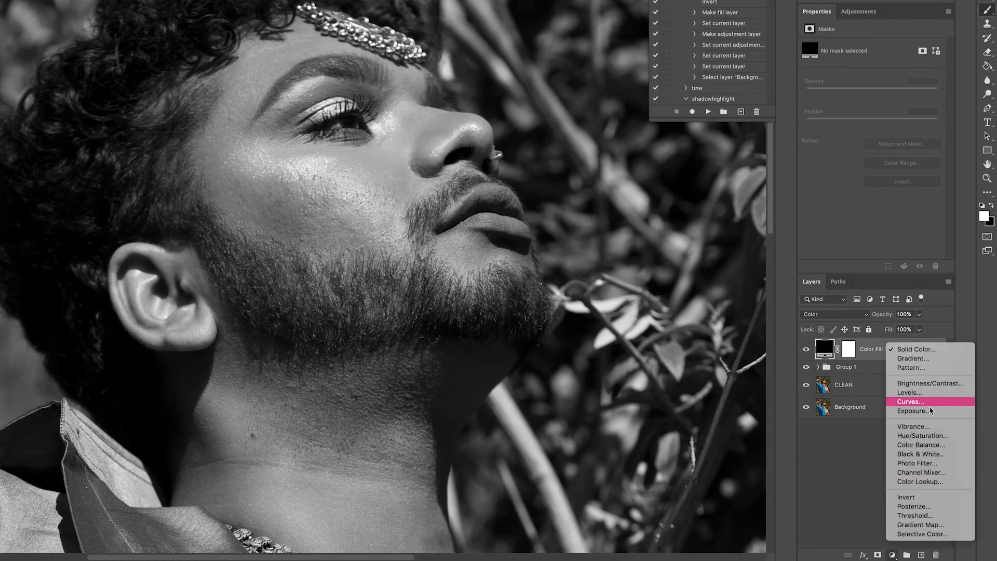
Step: Add a slightly lifted Curves layer set to Screen blending at 21% opacity
left_click(927, 402)
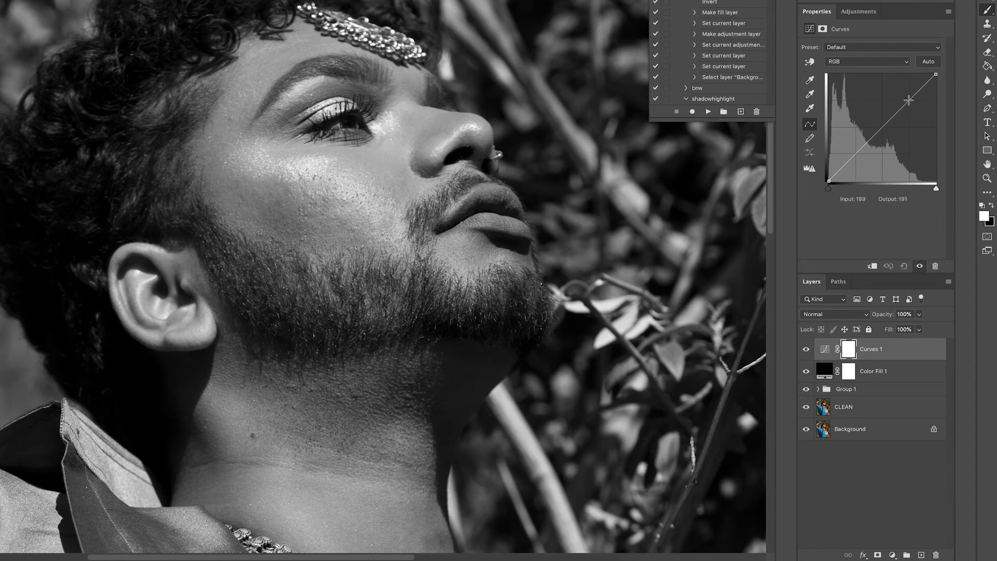
left_click_drag(908, 99, 907, 96)
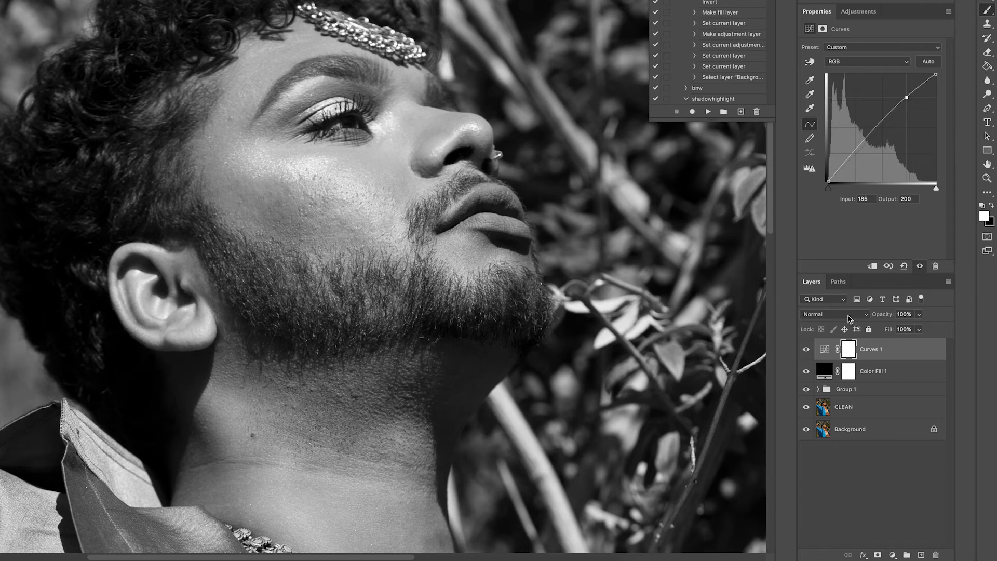
left_click(850, 316)
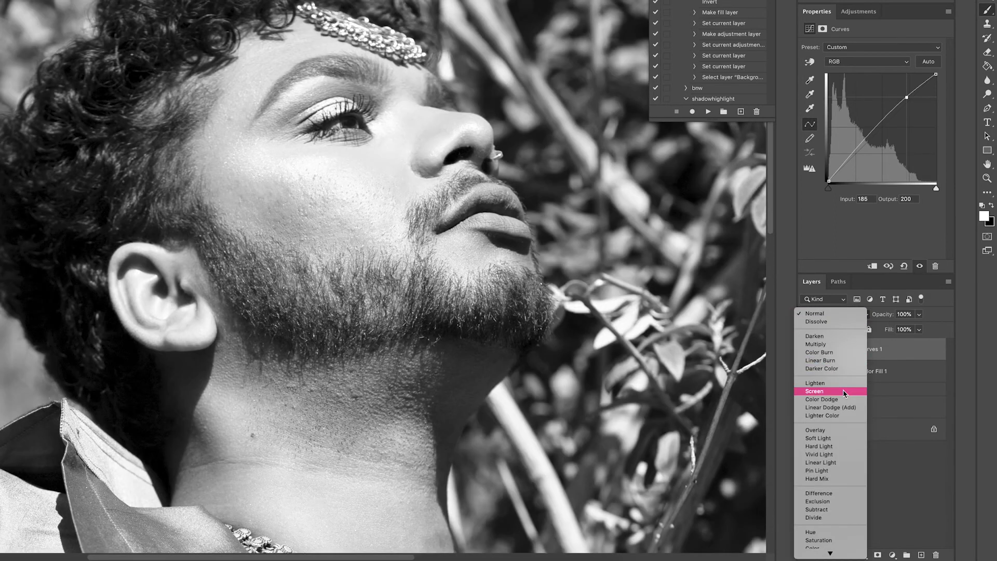
left_click(844, 392)
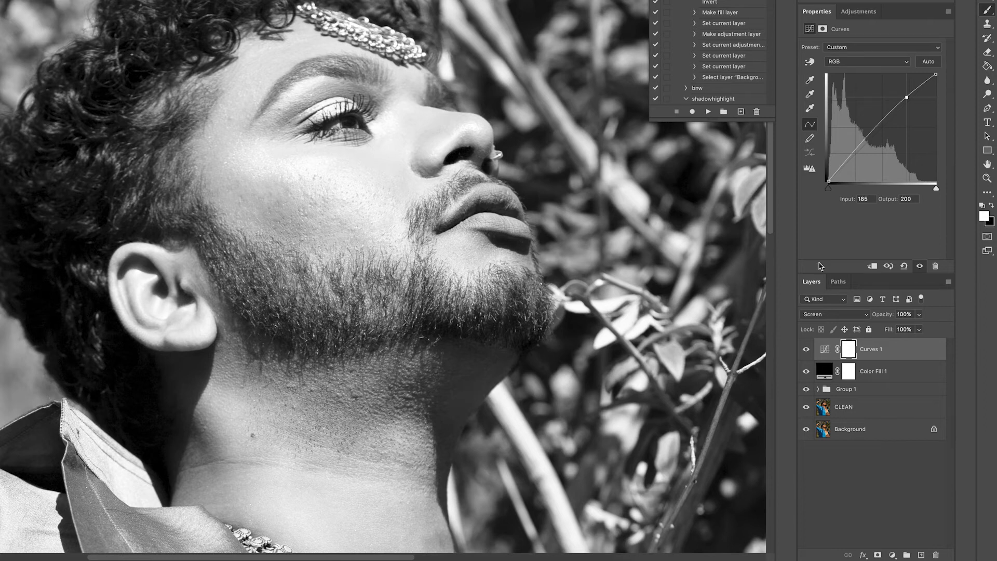
left_click_drag(884, 315, 848, 322)
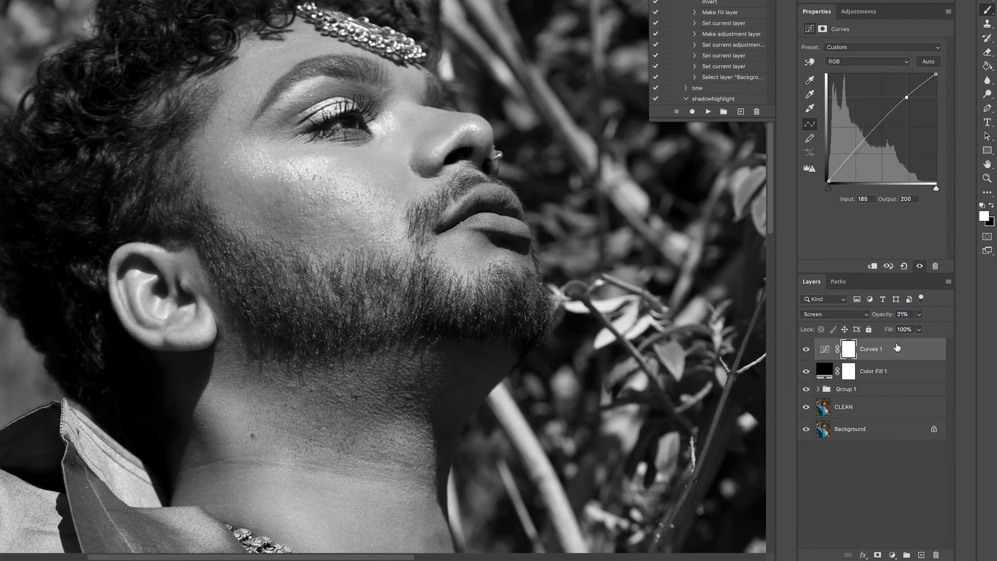
left_click(885, 372)
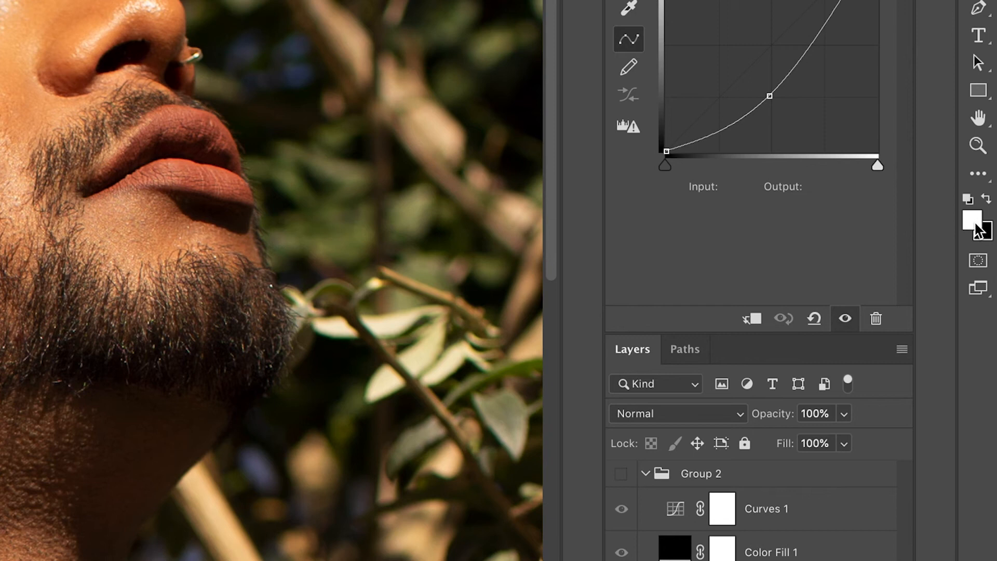
Step: Reset the colour swatches to defaults and swap them so white is the foreground
key("x")
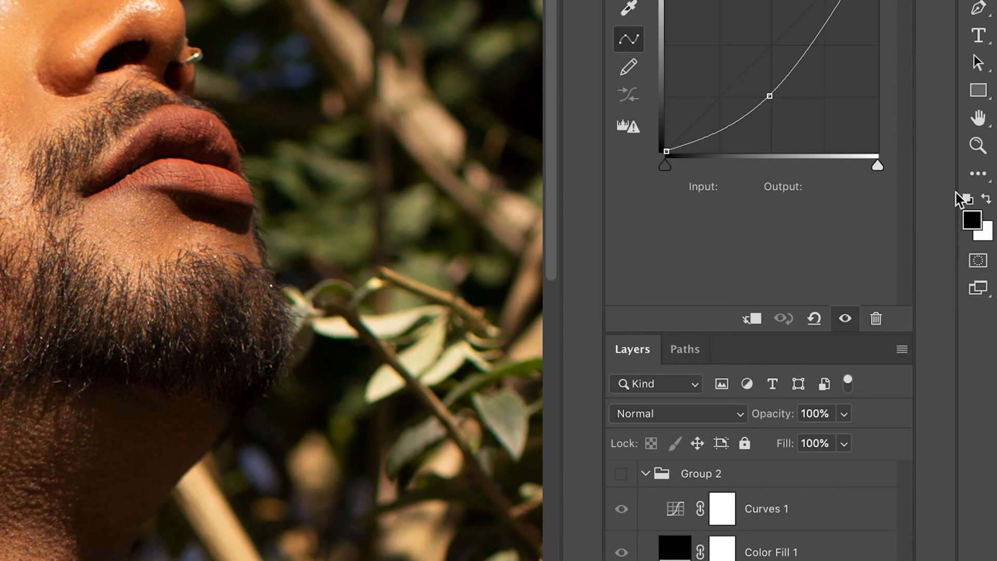
left_click(979, 264)
key("d")
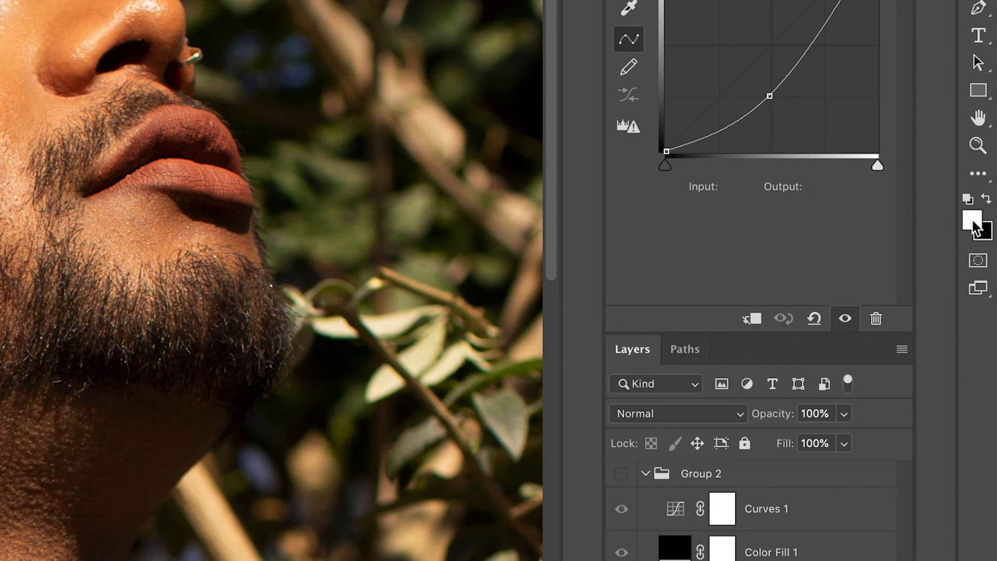
key("x")
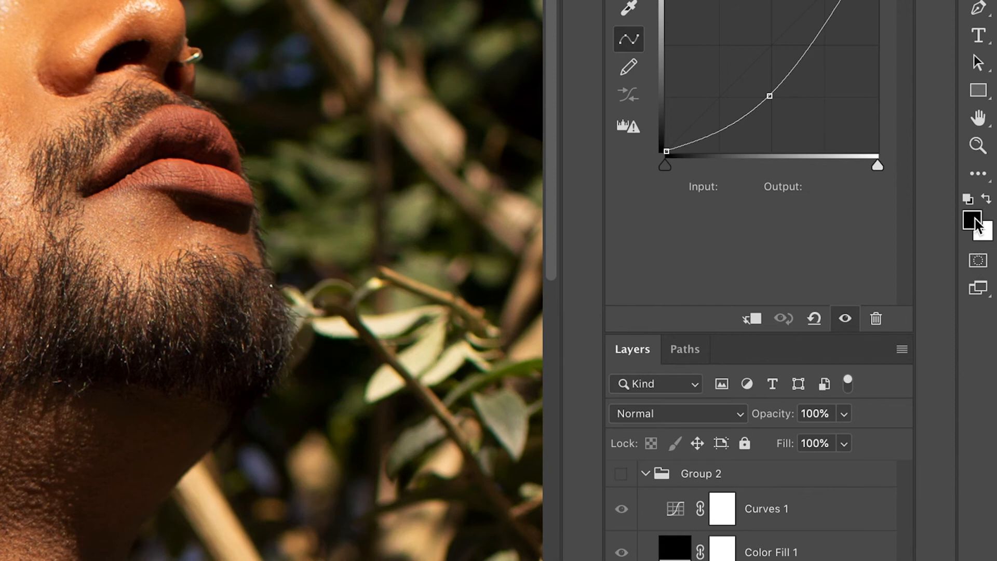
key("x")
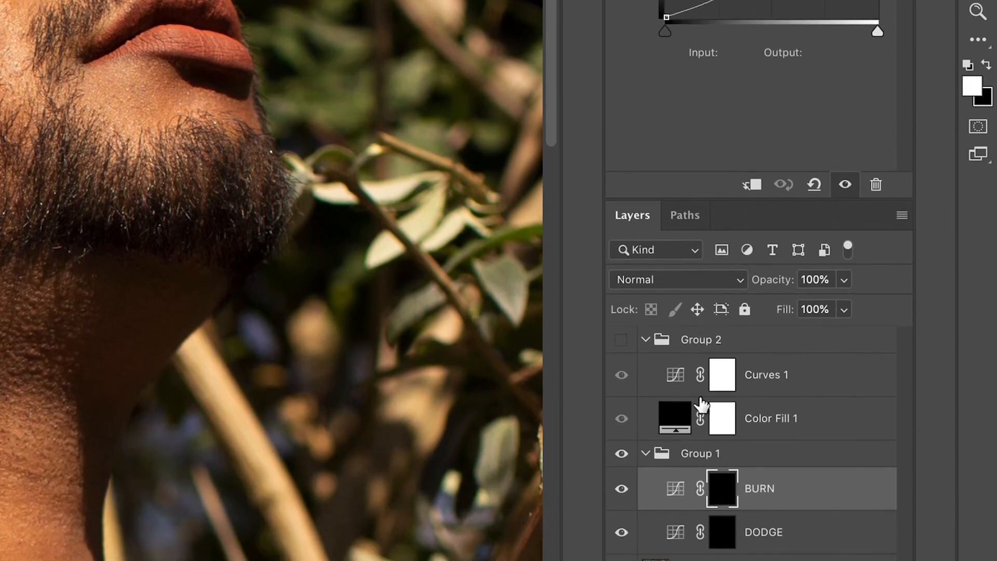
key("x")
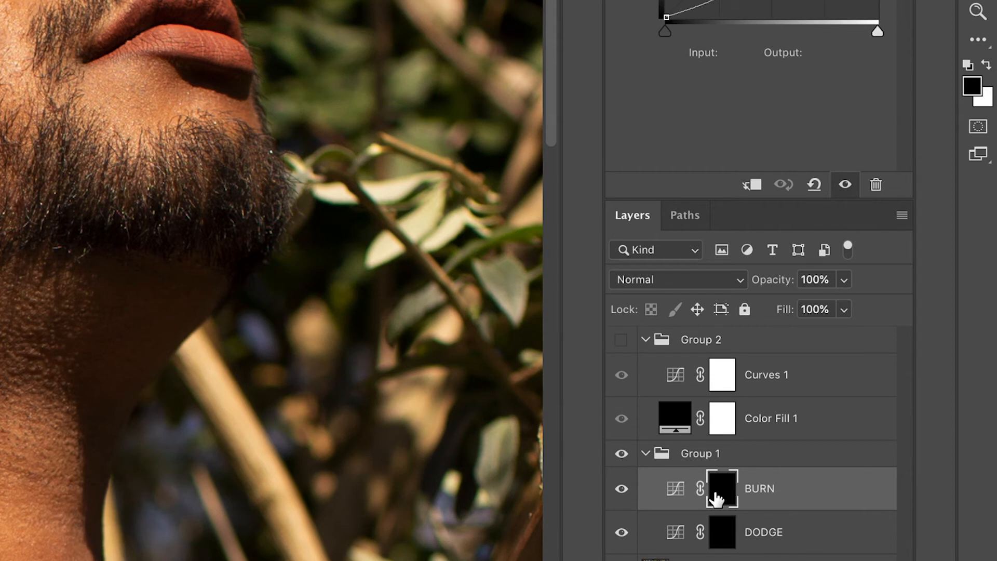
key("x")
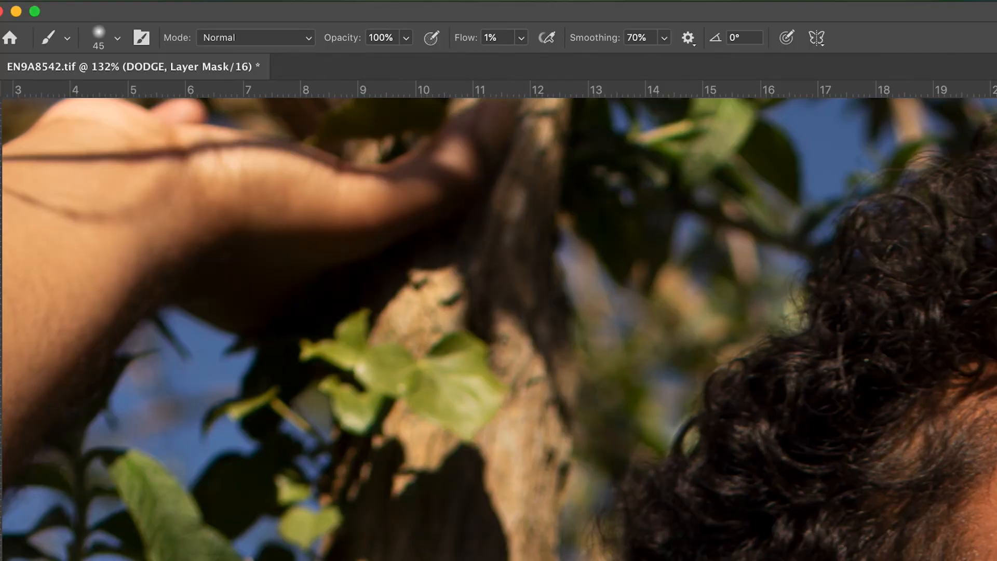
Step: Scroll and pan the canvas to frame the whole face
scroll(498, 322, "left", 5)
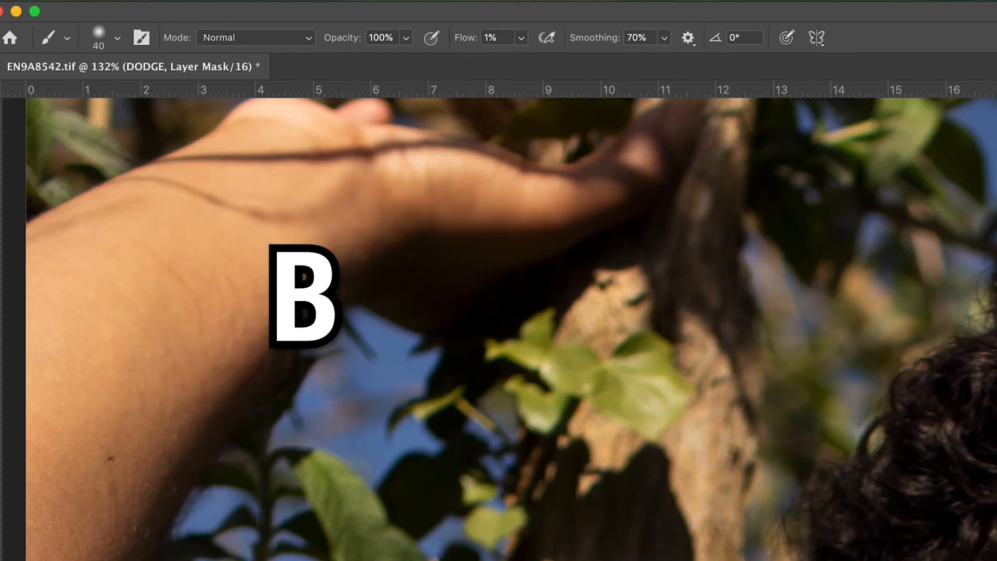
scroll(526, 327, "down", 3)
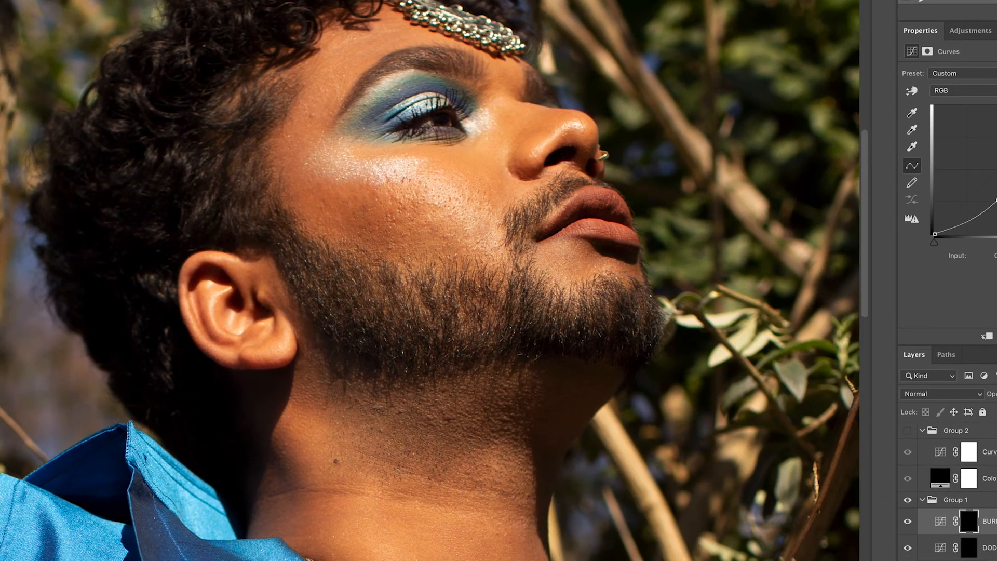
left_click_drag(344, 196, 387, 216)
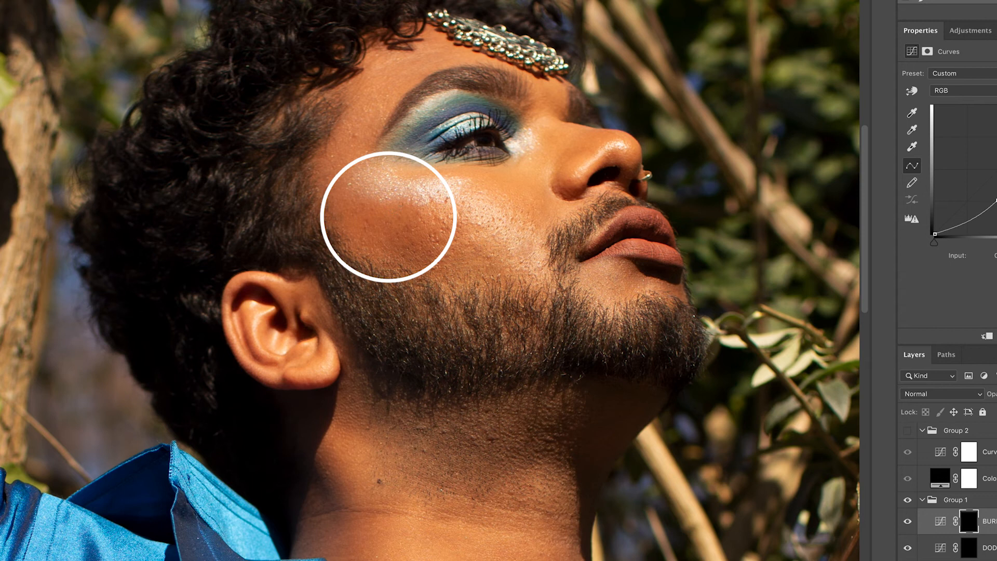
Step: Flick Group 1's visibility off and on to compare, then select the DODGE layer
left_click(907, 500)
left_click(908, 501)
left_click(909, 502)
left_click(909, 501)
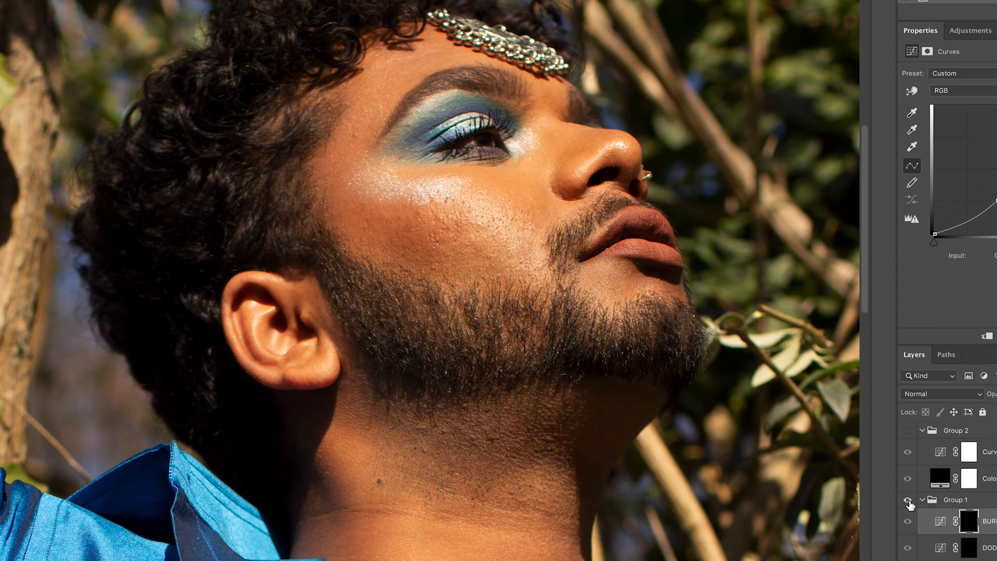
left_click(908, 501)
left_click(908, 501)
left_click(989, 550)
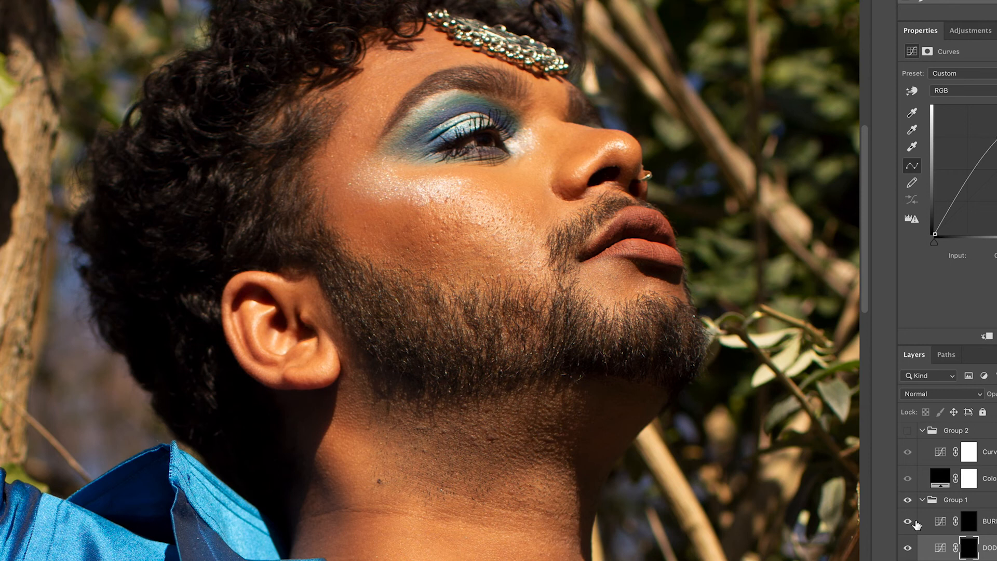
Step: Toggle Group 1 repeatedly against the original, then switch to the BURN layer
left_click(907, 500)
left_click(908, 501)
left_click(908, 500)
left_click(908, 501)
left_click(907, 502)
left_click(908, 502)
left_click(908, 501)
left_click(908, 501)
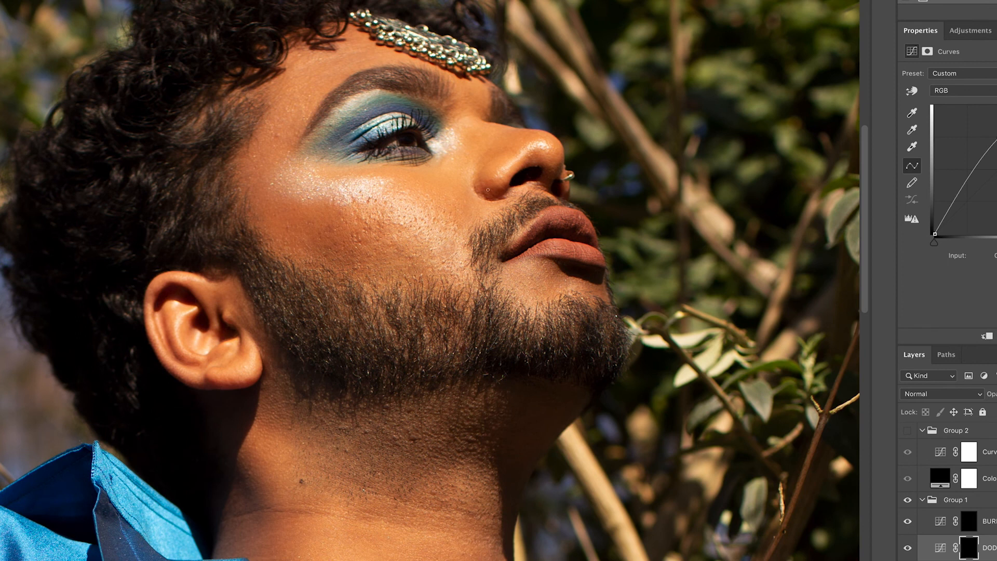
key("alt+]")
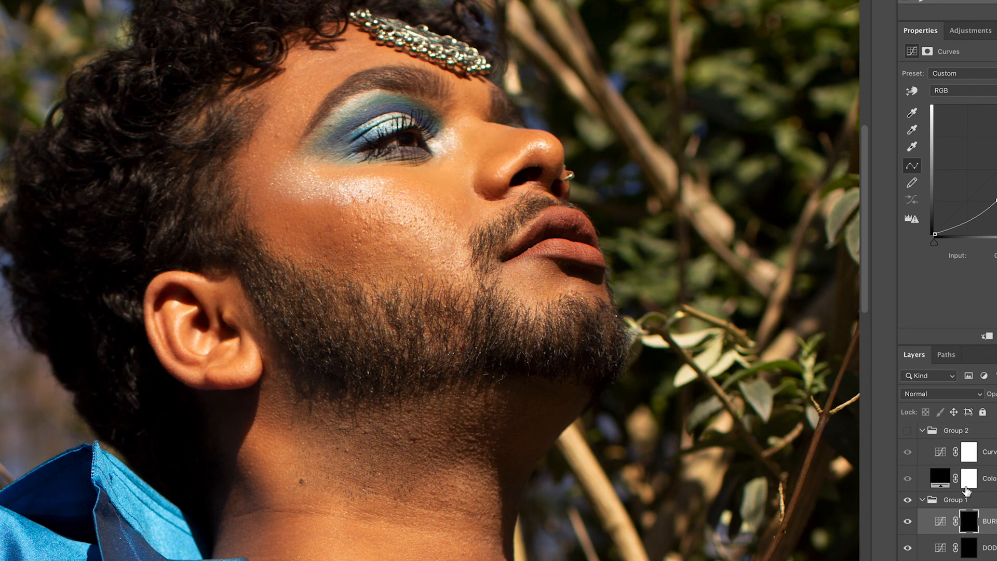
Step: Alternate between DODGE and BURN around the nose, then toggle Group 1 to compare
left_click(993, 545)
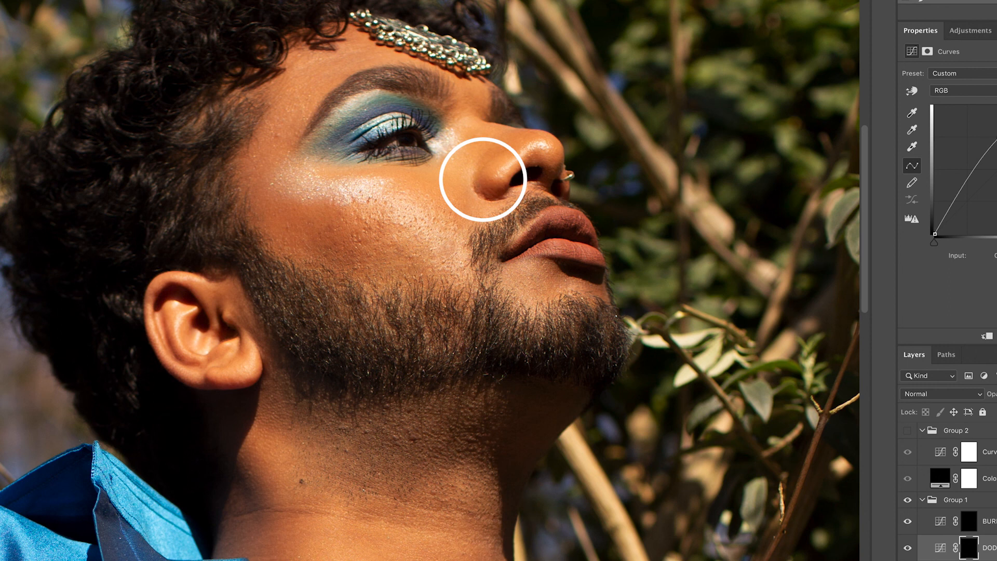
key("alt+bracketright")
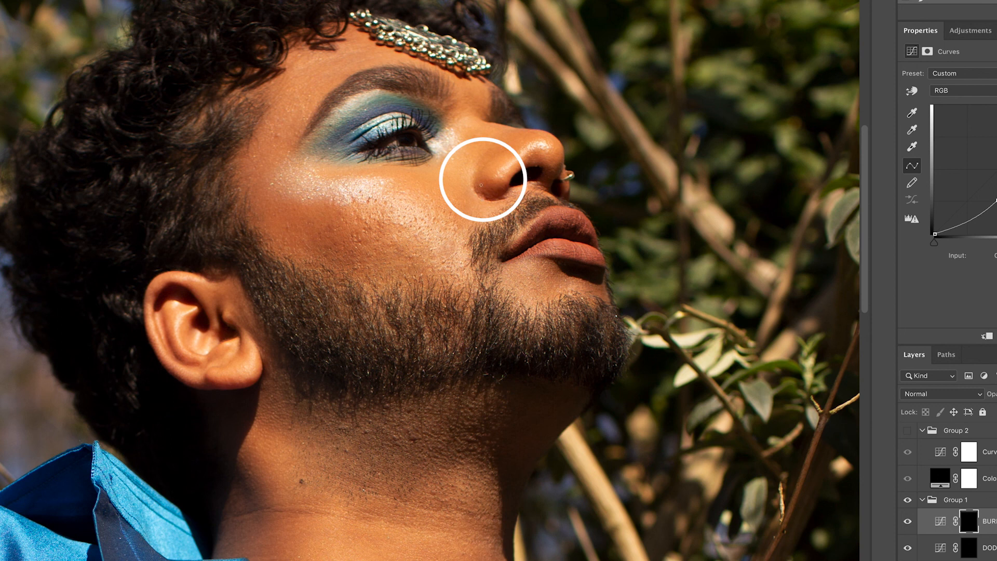
left_click(907, 502)
left_click(908, 502)
left_click(907, 501)
left_click(908, 502)
left_click(908, 502)
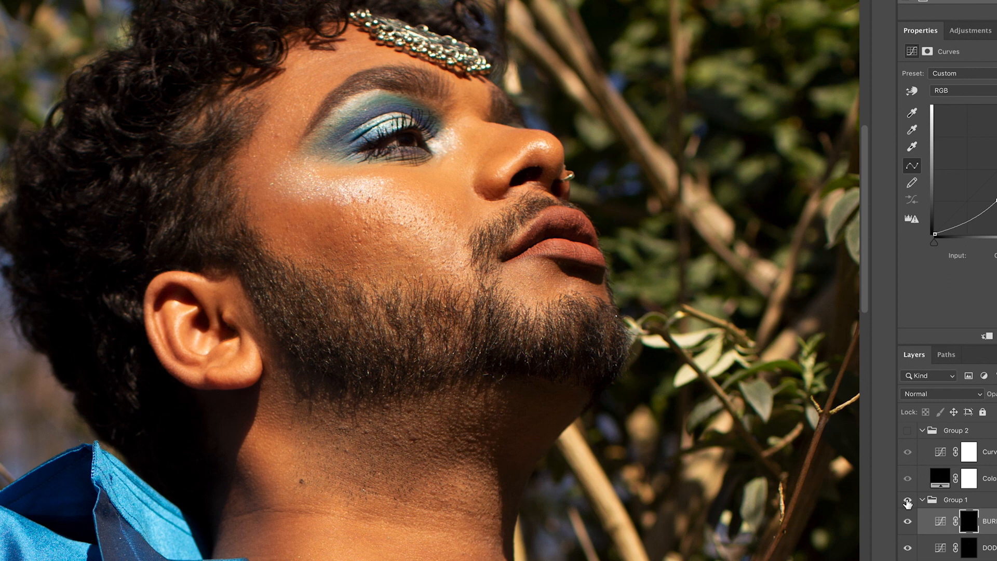
scroll(430, 281, "down", 2)
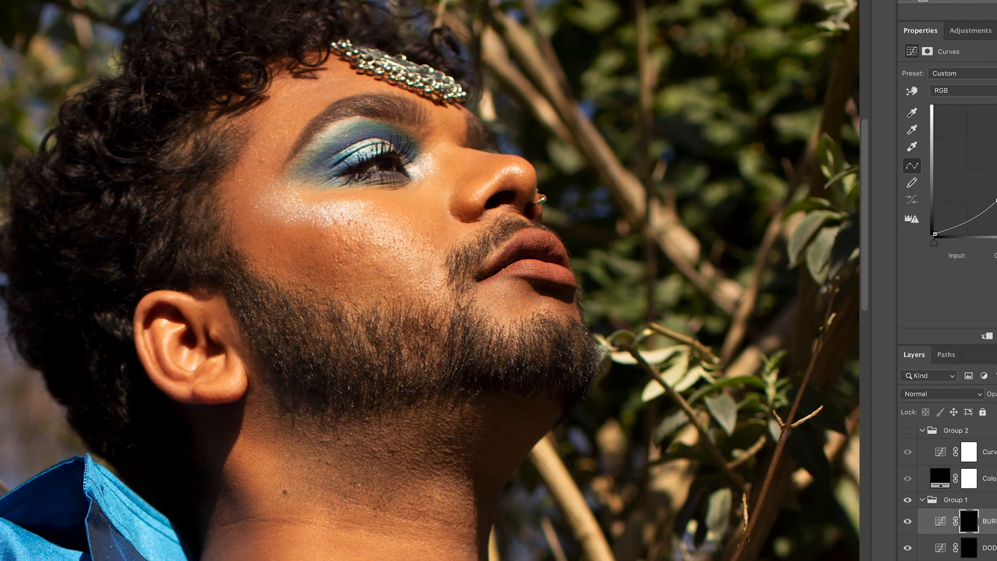
scroll(322, 259, "down", 2)
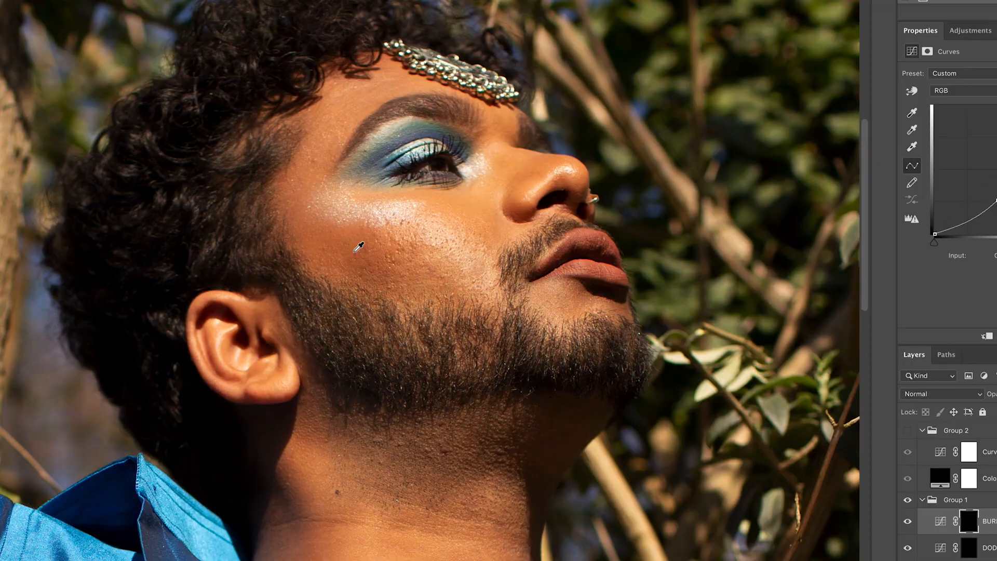
scroll(430, 280, "up", 2)
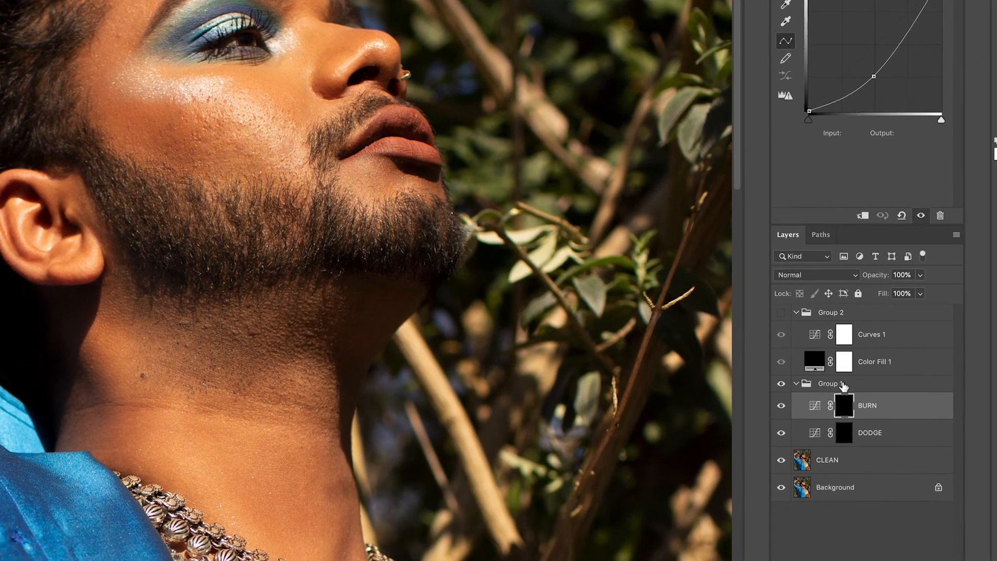
Step: Lower the dodge-and-burn Group 1 opacity to 88% to soften the face shading
left_click(968, 501)
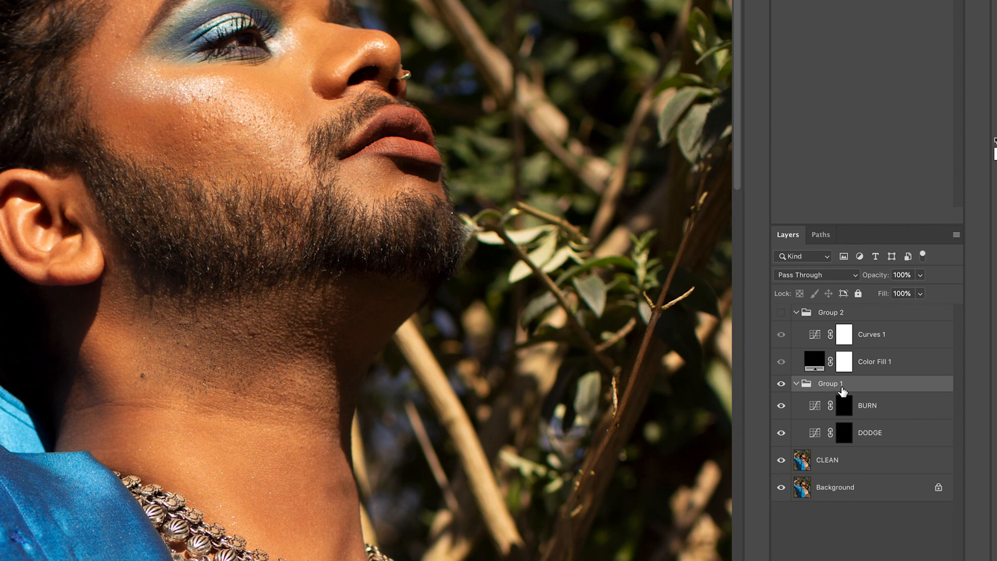
mouse_move(878, 279)
left_mouse_down()
mouse_move(859, 281)
mouse_move(869, 280)
left_mouse_up()
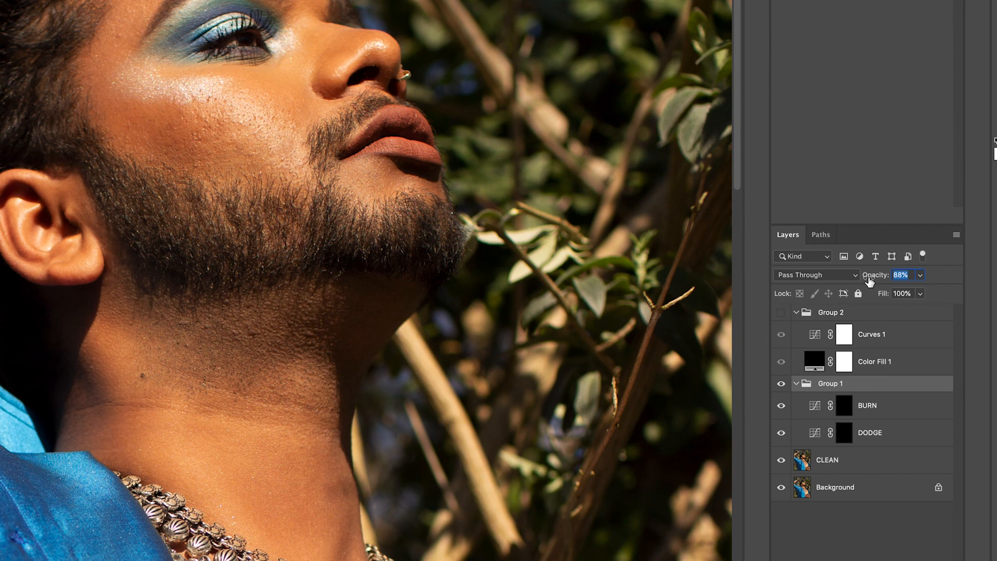